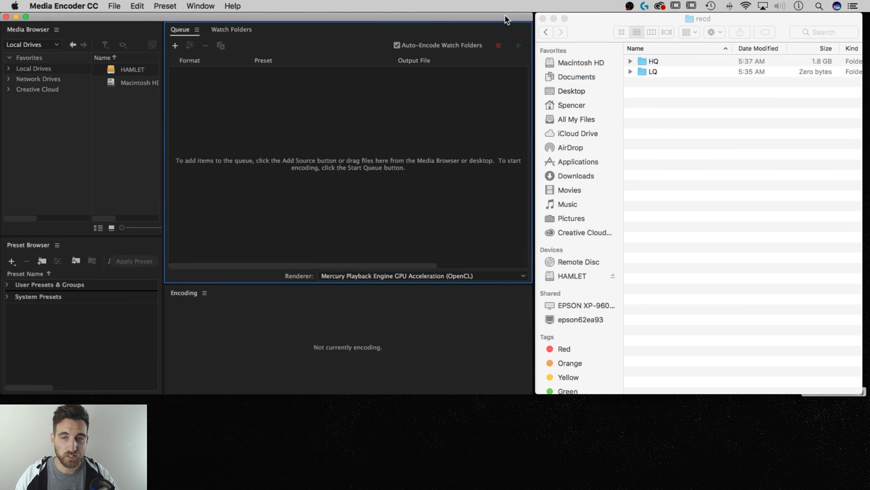
Reveal Clip-1.mov, Clip-2.mov and Clip-3.mov inside the HQ folder, above the empty LQ folder.
{"action": "left_click", "coordinate": [578, 18]}
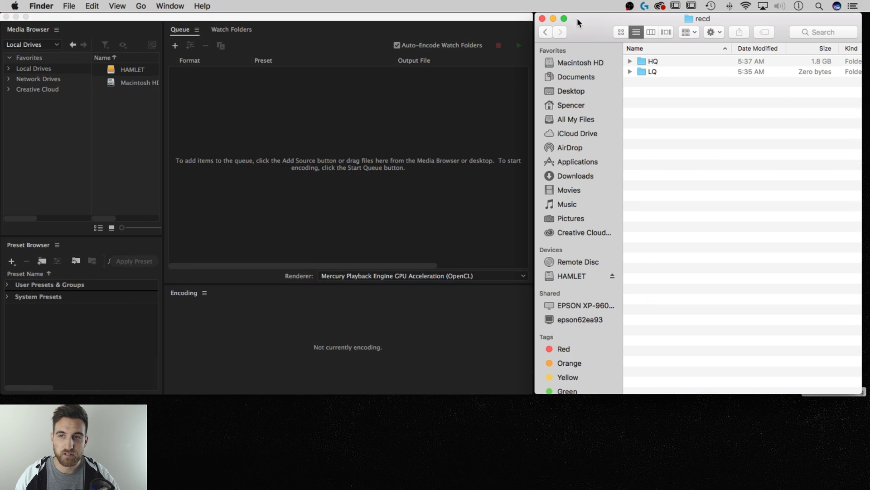
{"action": "left_click", "coordinate": [653, 62]}
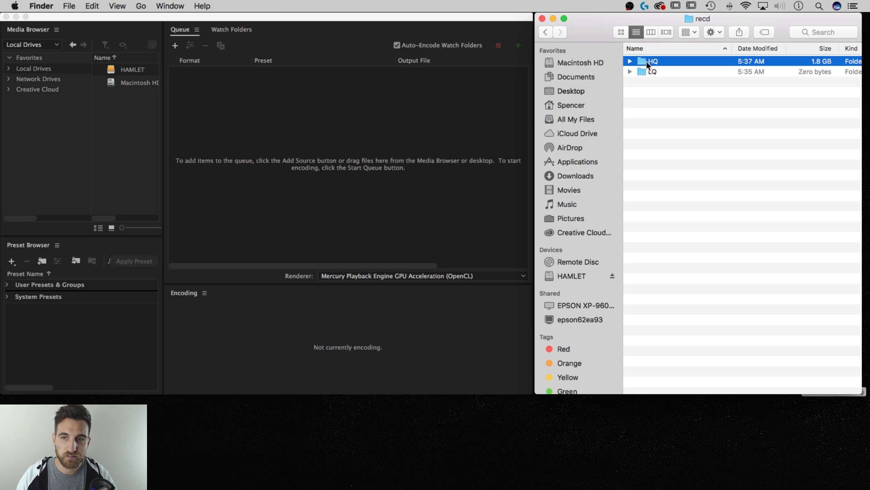
{"action": "left_click", "coordinate": [629, 61]}
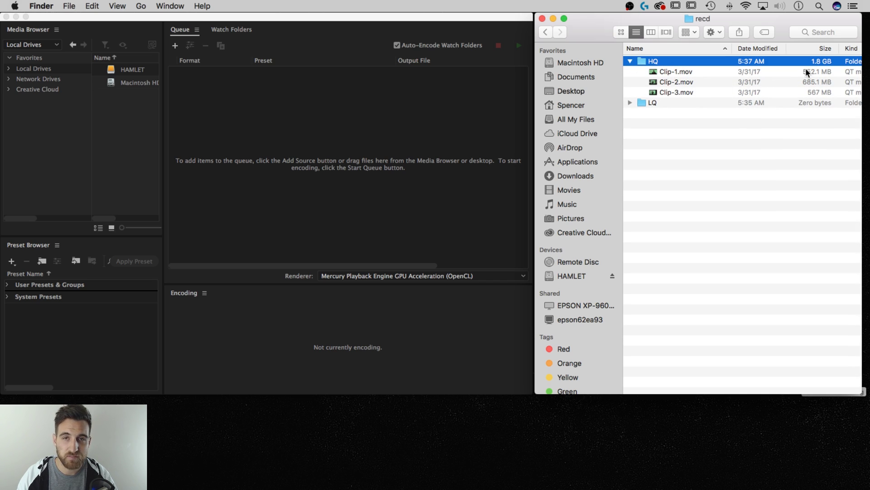
{"action": "left_click", "coordinate": [651, 102]}
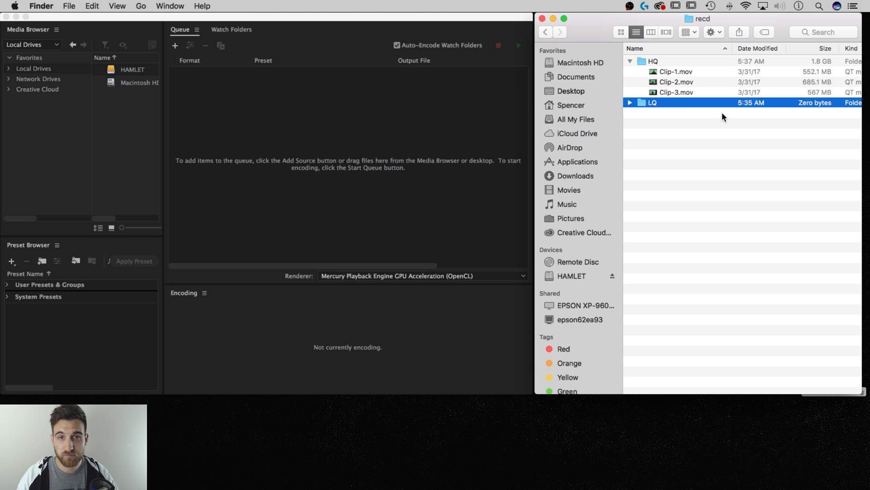
{"action": "left_click", "coordinate": [681, 72]}
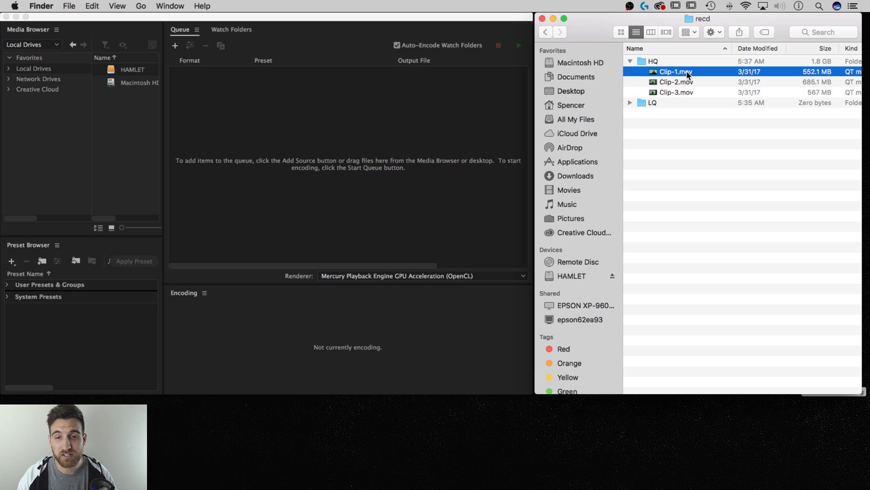
{"action": "left_click", "coordinate": [496, 25]}
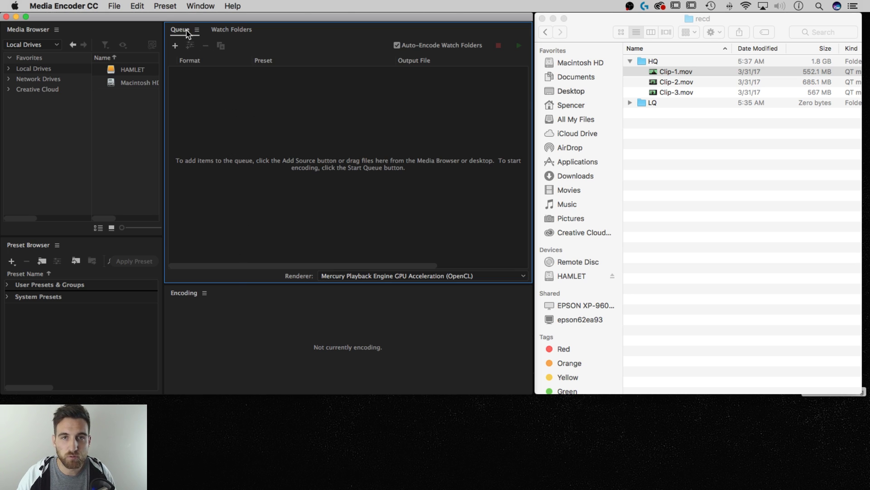
Show the Queue panel and drag Clip-1.mov through Clip-3.mov into it as H.264 YouTube 1080p HD.
{"action": "left_click", "coordinate": [200, 6]}
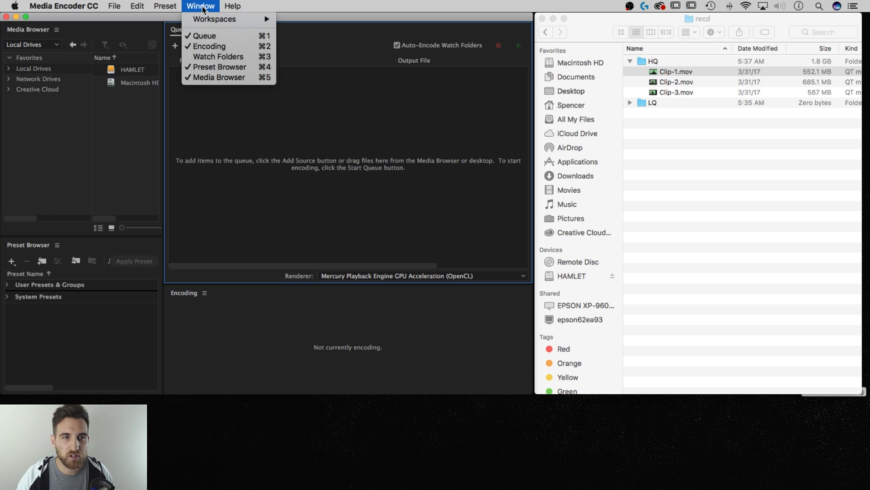
{"action": "left_click", "coordinate": [203, 36]}
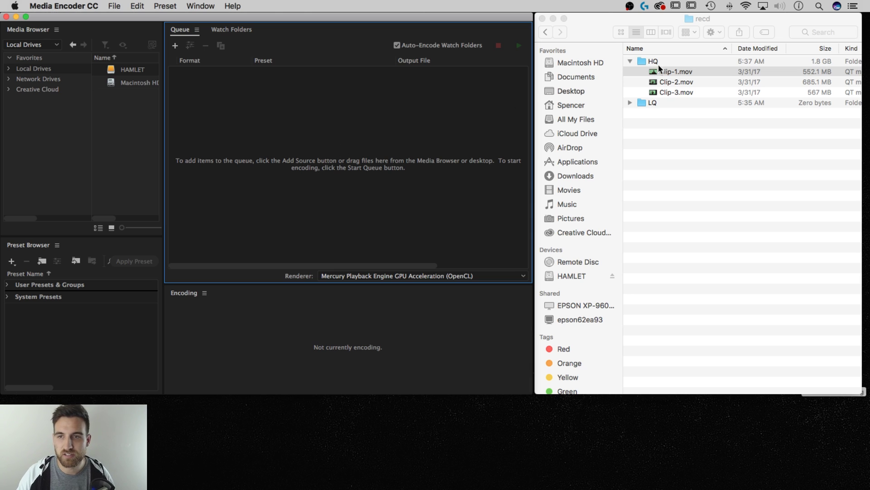
{"action": "left_click", "coordinate": [670, 73]}
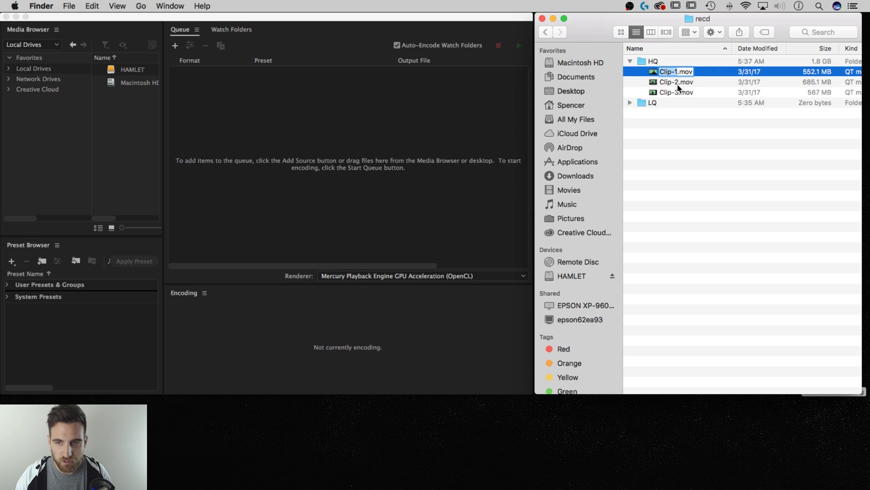
{"action": "left_click", "coordinate": [678, 78]}
{"action": "left_click", "coordinate": [682, 72]}
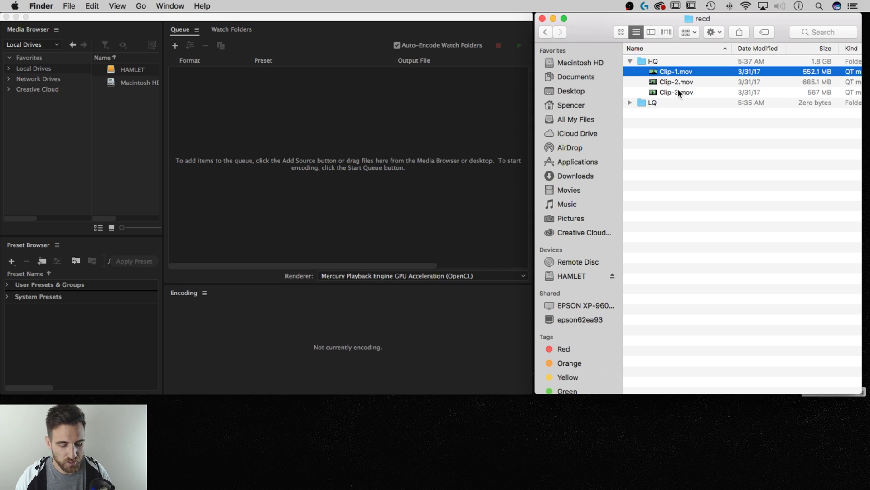
{"action": "left_click", "coordinate": [677, 90], "text": "shift"}
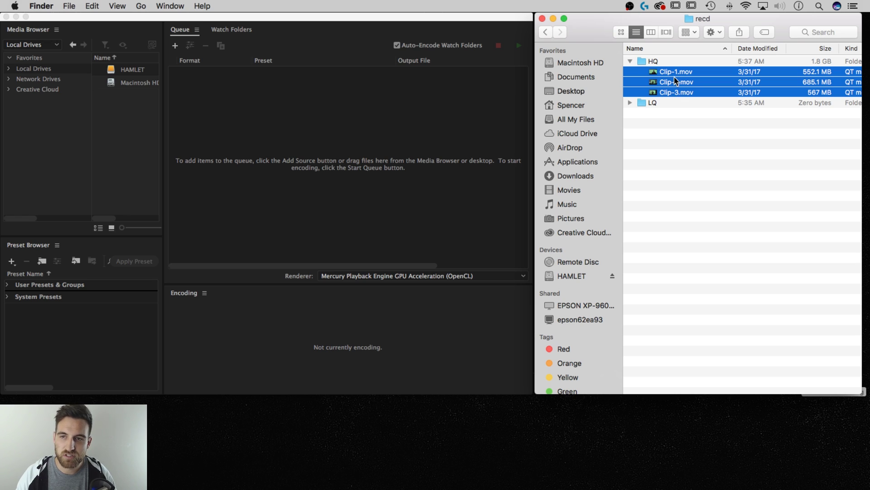
{"action": "left_click_drag", "start_coordinate": [676, 74], "coordinate": [371, 111]}
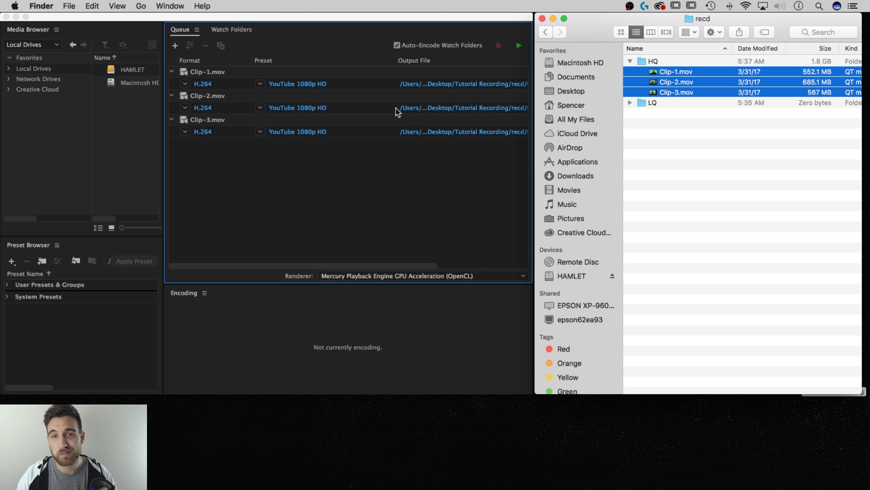
{"action": "left_click", "coordinate": [290, 83]}
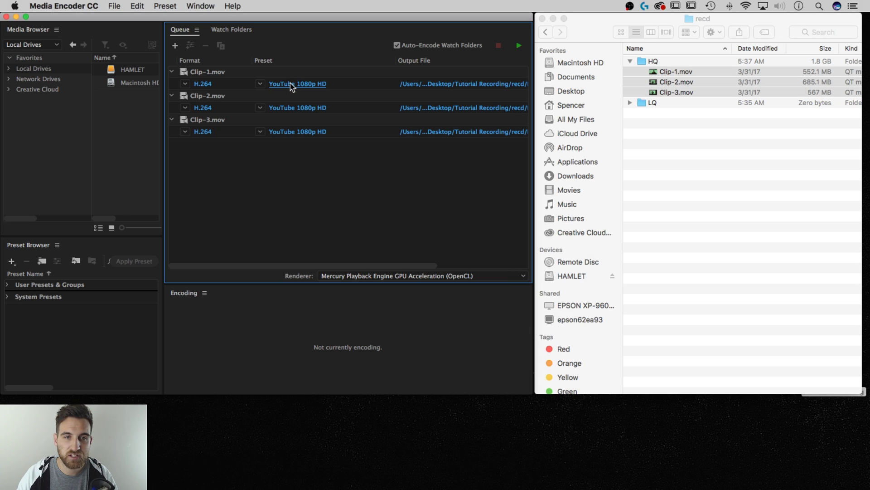
Open Clip-1's YouTube 1080p HD Export Settings and resize the dialog to fit the screen.
{"action": "left_click", "coordinate": [418, 91]}
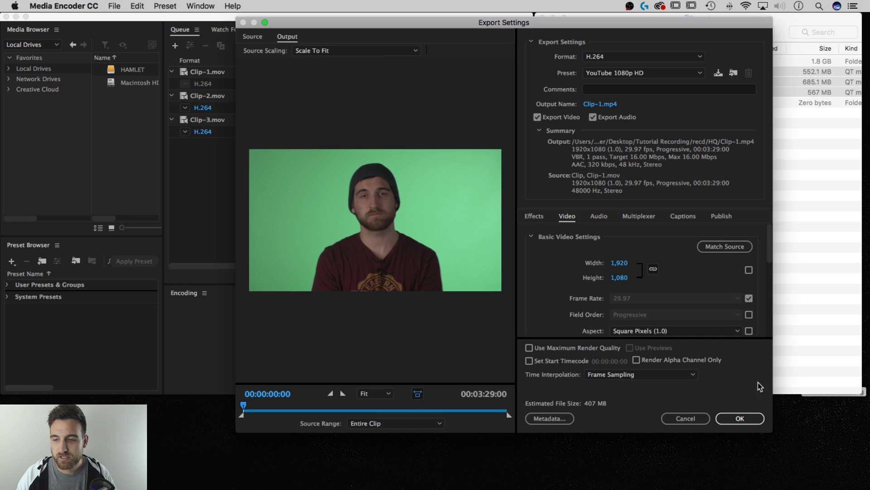
{"action": "left_click_drag", "start_coordinate": [769, 430], "coordinate": [742, 394]}
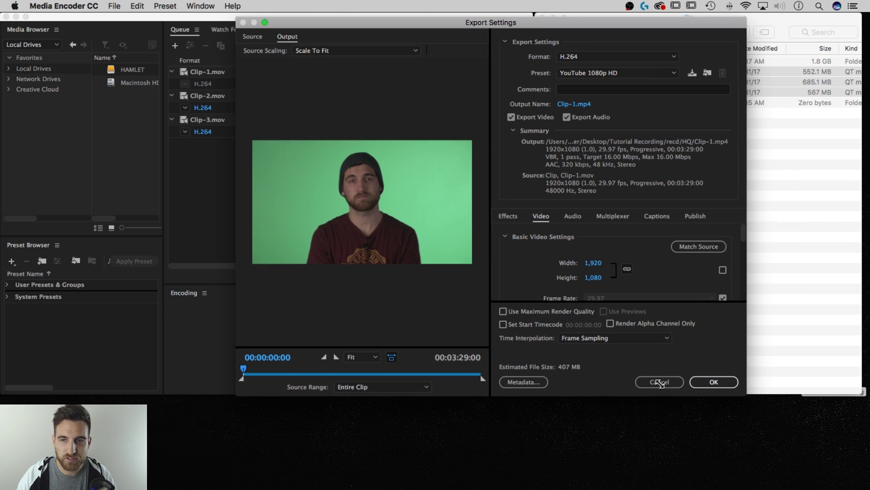
{"action": "left_click_drag", "start_coordinate": [600, 22], "coordinate": [553, 31]}
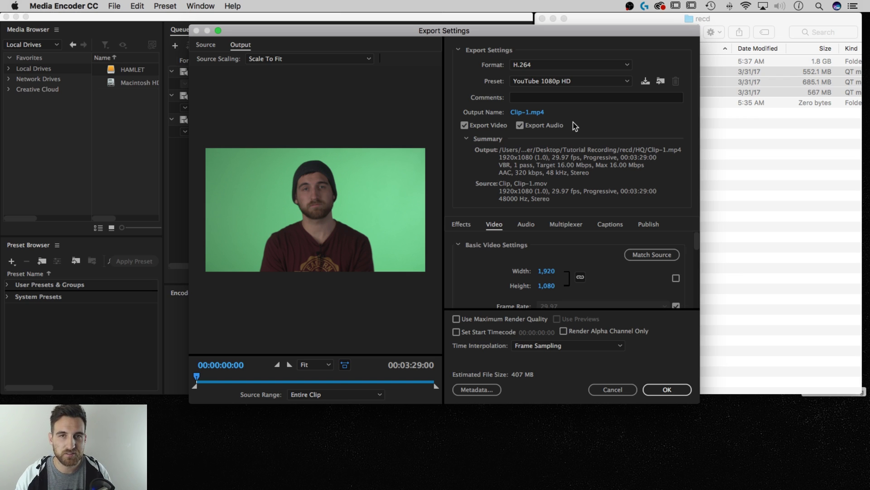
{"action": "left_click", "coordinate": [543, 68]}
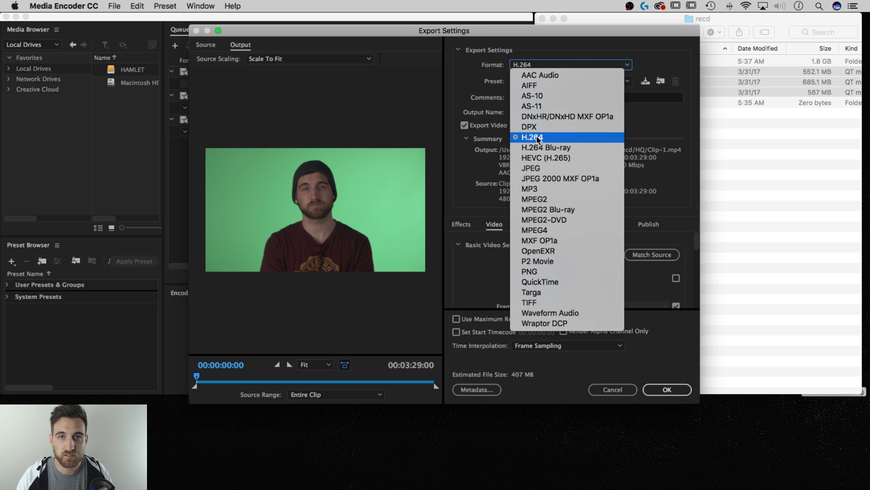
{"action": "left_click", "coordinate": [470, 80]}
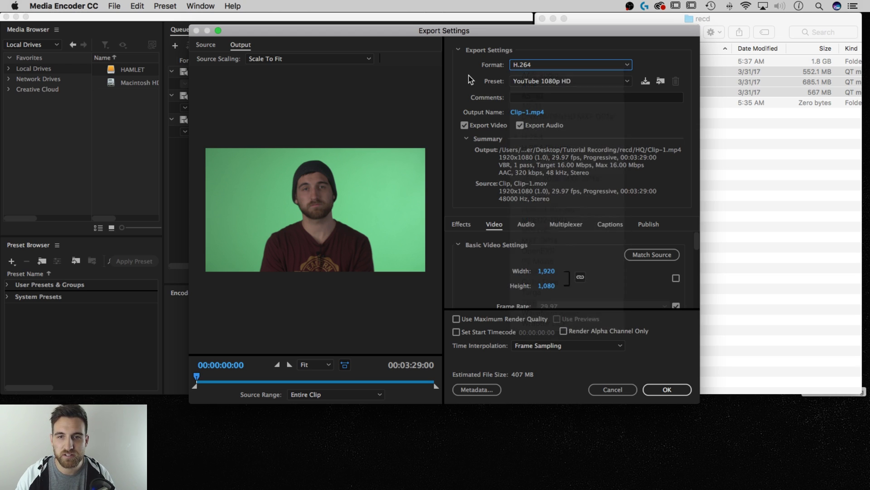
{"action": "left_click", "coordinate": [622, 81]}
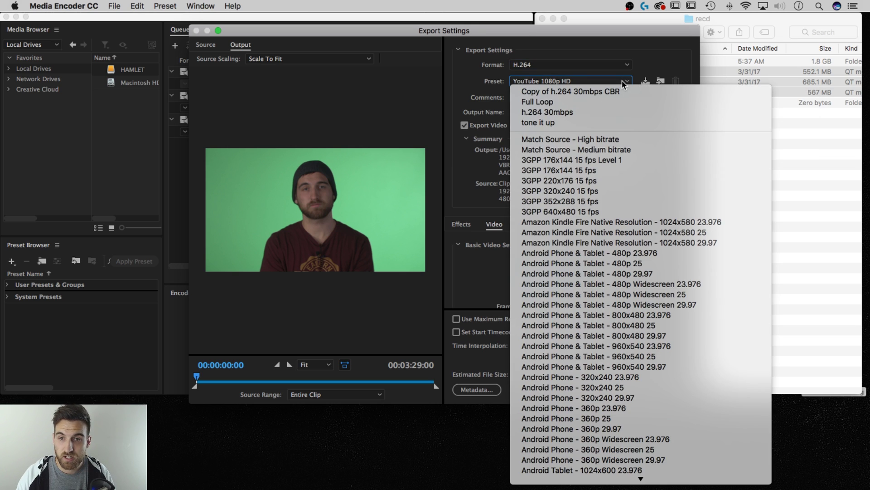
{"action": "left_click", "coordinate": [624, 82]}
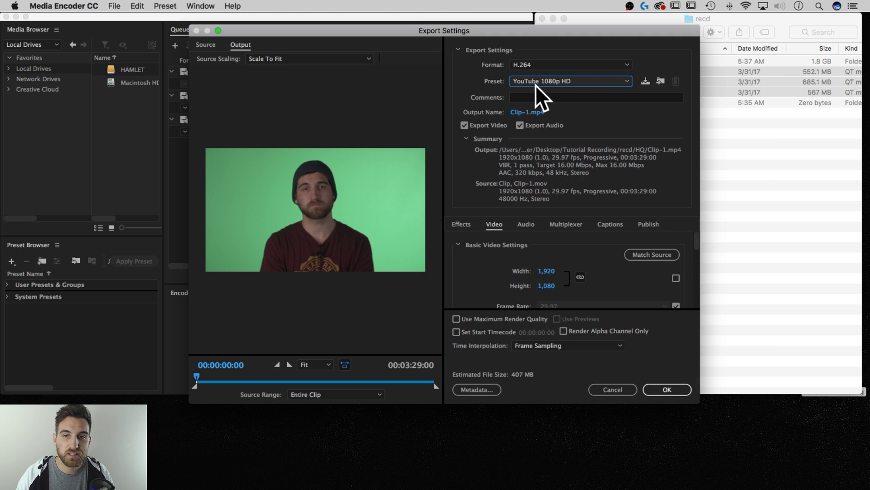
{"action": "left_click", "coordinate": [563, 82]}
{"action": "scroll", "coordinate": [578, 196], "scroll_direction": "down", "scroll_amount": 10}
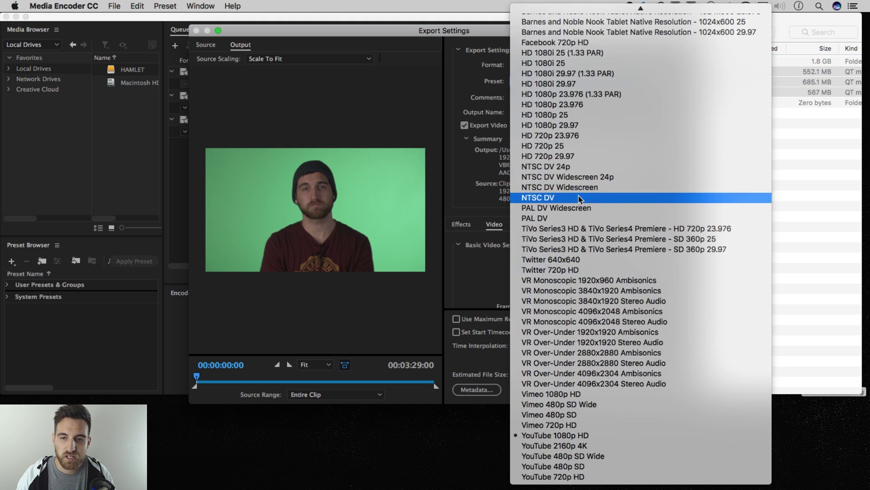
{"action": "left_click", "coordinate": [568, 436]}
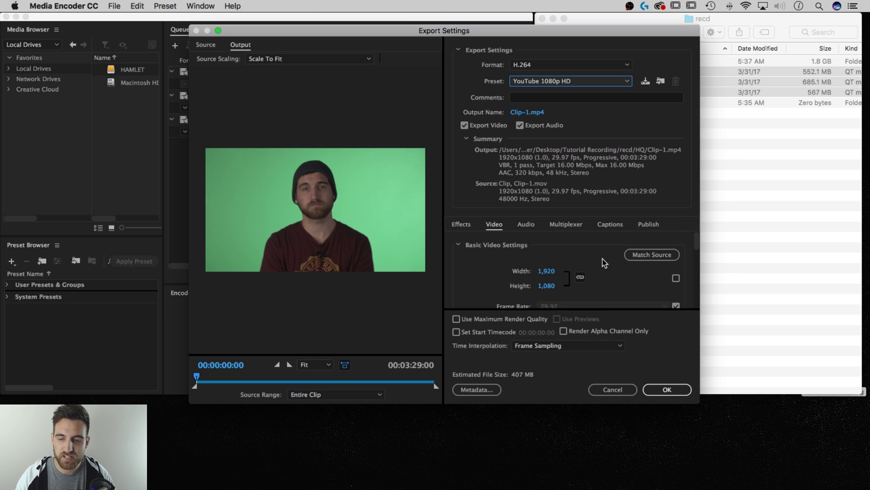
Make the H.264 video dimensions match the source clip.
{"action": "scroll", "coordinate": [605, 257], "scroll_direction": "down", "scroll_amount": 1}
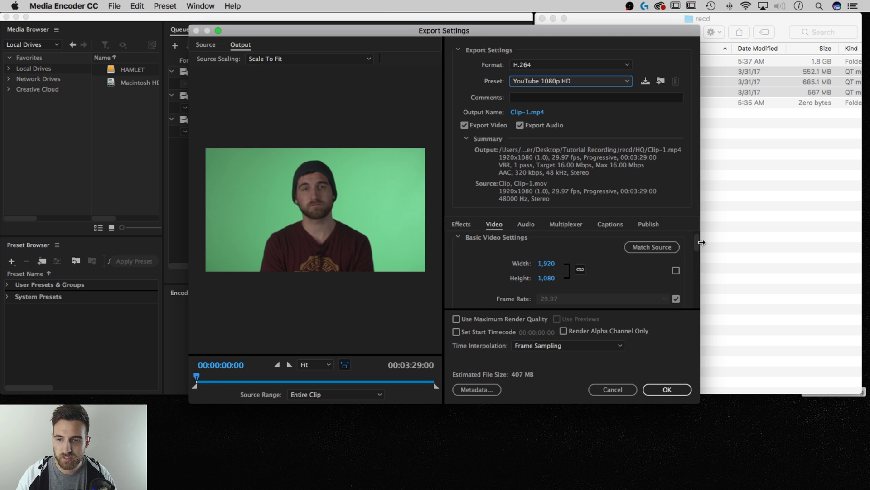
{"action": "scroll", "coordinate": [669, 255], "scroll_direction": "down", "scroll_amount": 1}
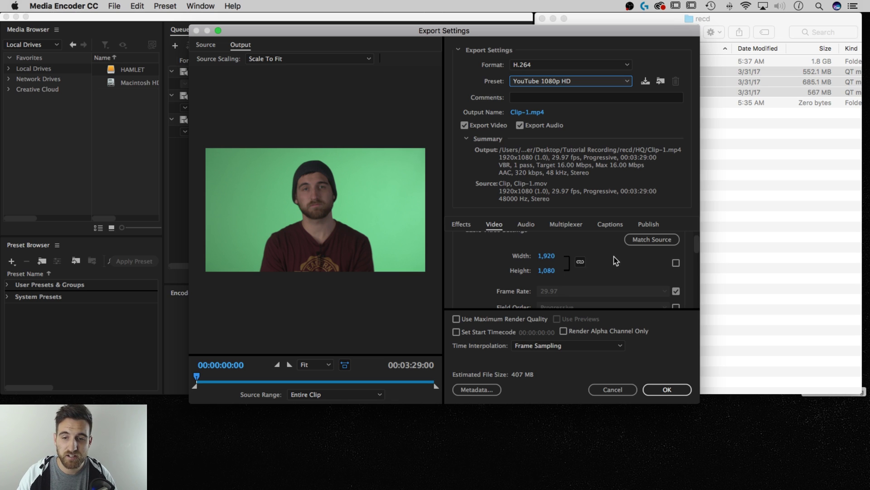
{"action": "left_click", "coordinate": [640, 239]}
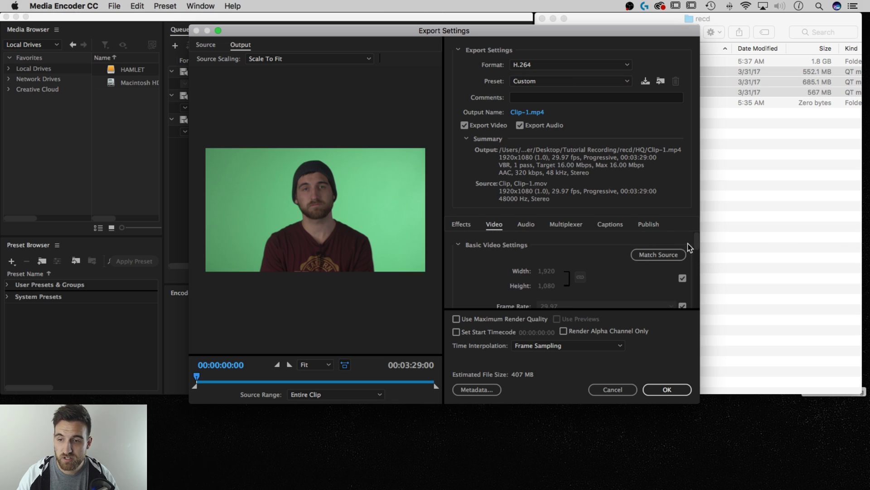
{"action": "scroll", "coordinate": [626, 265], "scroll_direction": "down", "scroll_amount": 1}
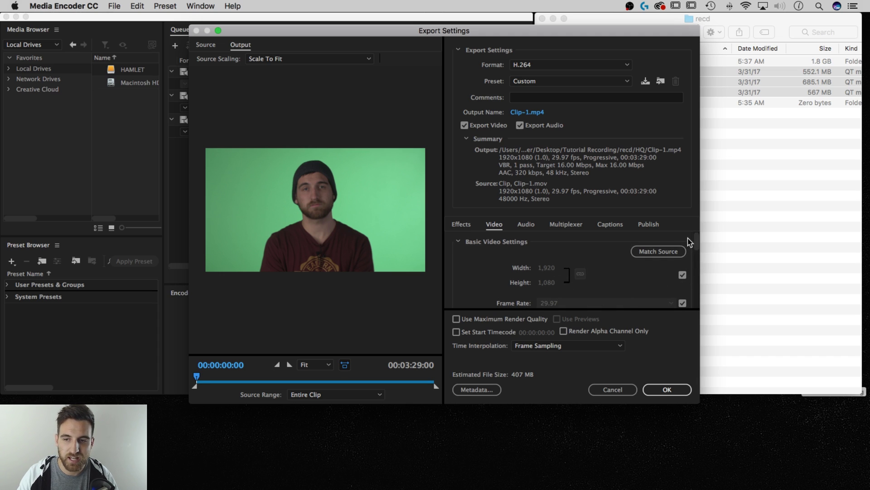
{"action": "left_click_drag", "start_coordinate": [697, 241], "coordinate": [695, 284]}
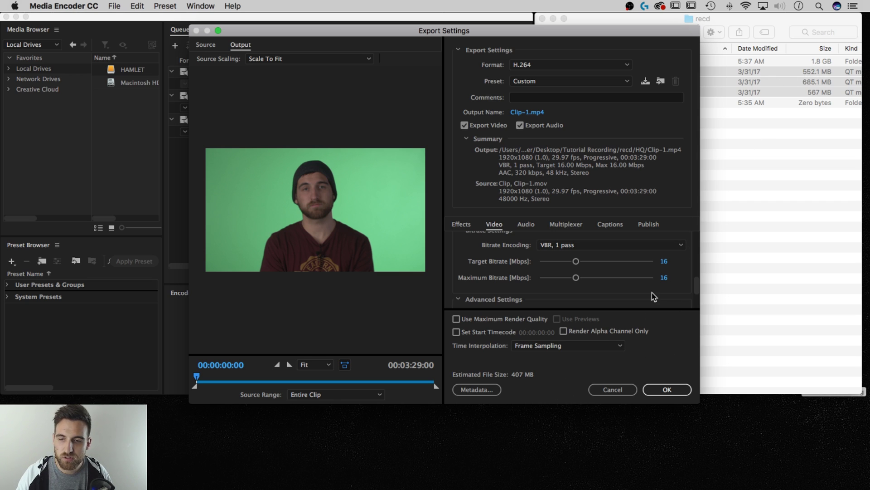
Lower the target bitrate to 2 Mbps, bringing the estimate down to 57 MB.
{"action": "left_click_drag", "start_coordinate": [576, 262], "coordinate": [546, 264]}
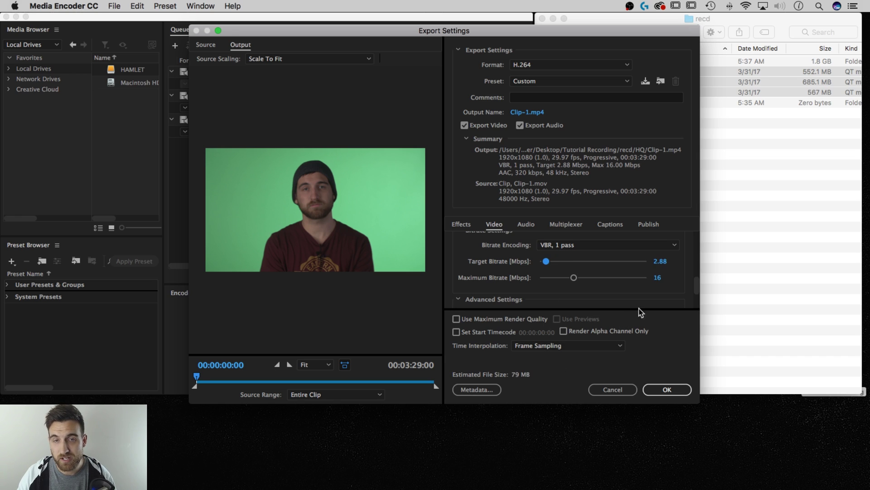
{"action": "left_click", "coordinate": [663, 261]}
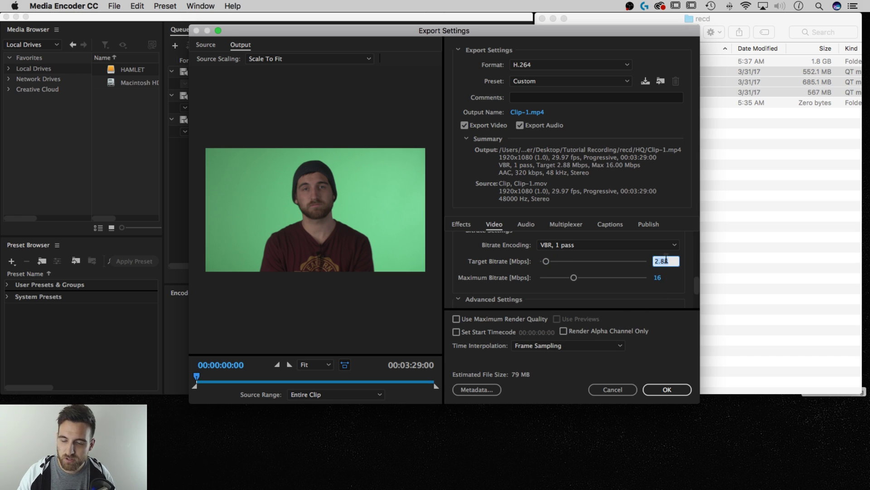
{"action": "type", "text": "2"}
{"action": "key", "text": "Return"}
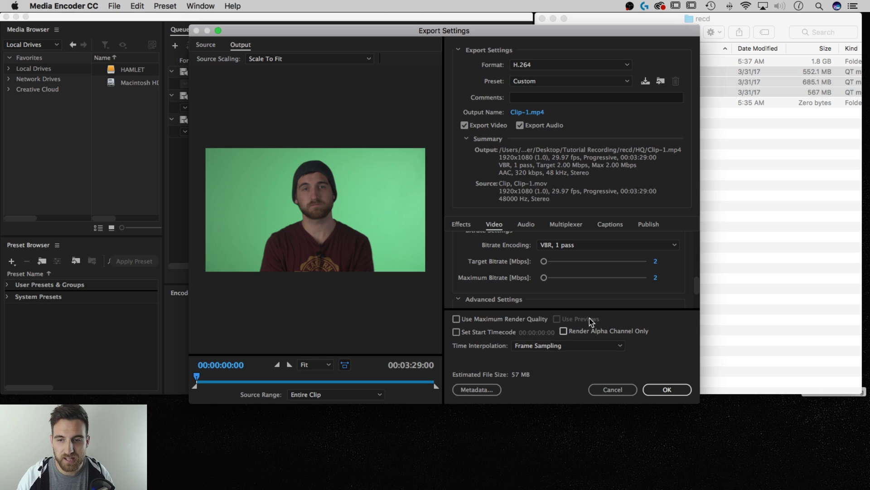
{"action": "scroll", "coordinate": [683, 286], "scroll_direction": "down", "scroll_amount": 3}
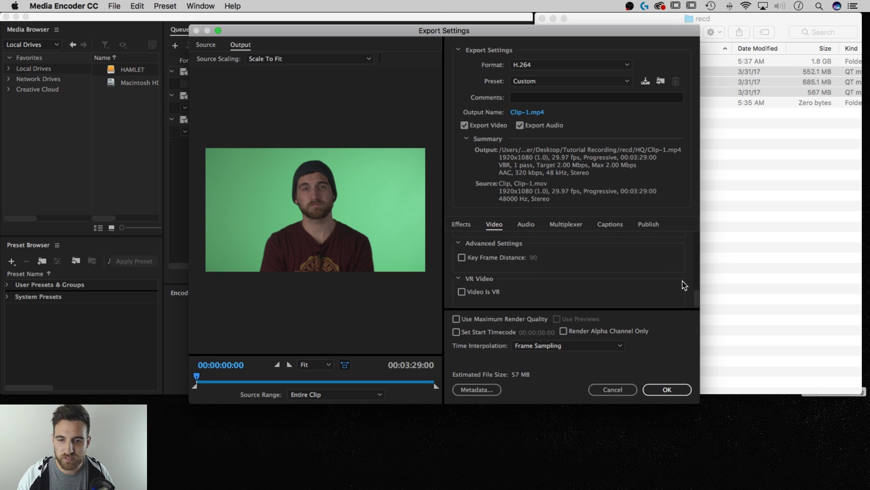
Save the 2 Mbps custom settings as a new preset named 'Proxy Footage'.
{"action": "scroll", "coordinate": [697, 282], "scroll_direction": "up", "scroll_amount": 3}
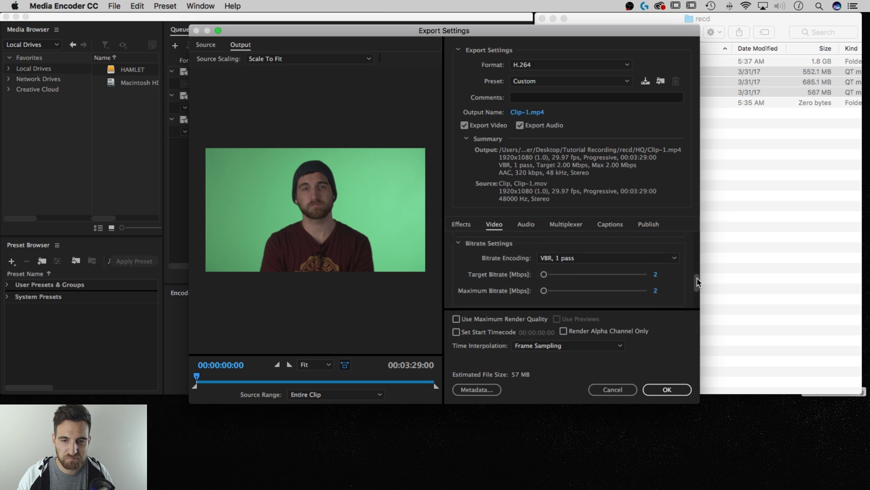
{"action": "left_click_drag", "start_coordinate": [697, 282], "coordinate": [698, 233]}
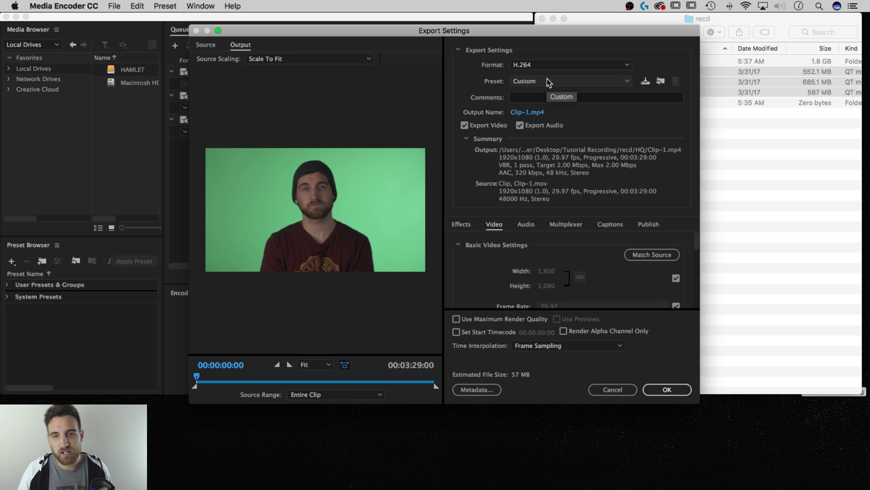
{"action": "left_click", "coordinate": [649, 83]}
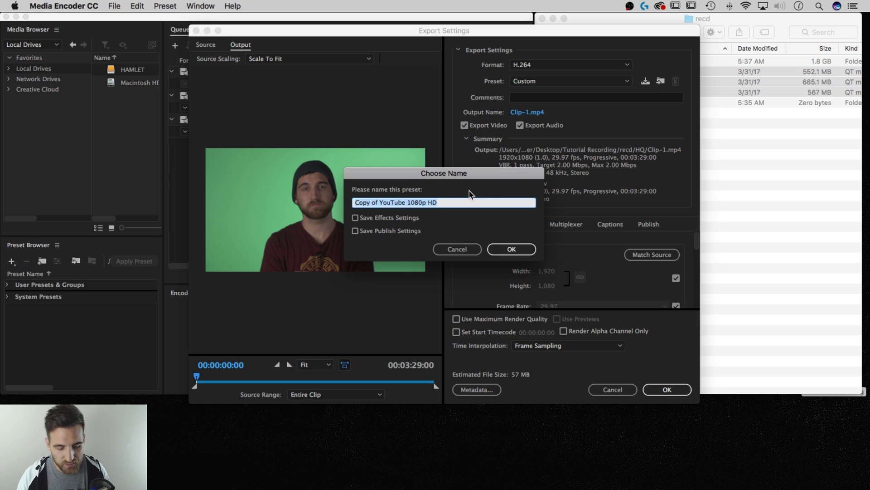
{"action": "type", "text": "Pro"}
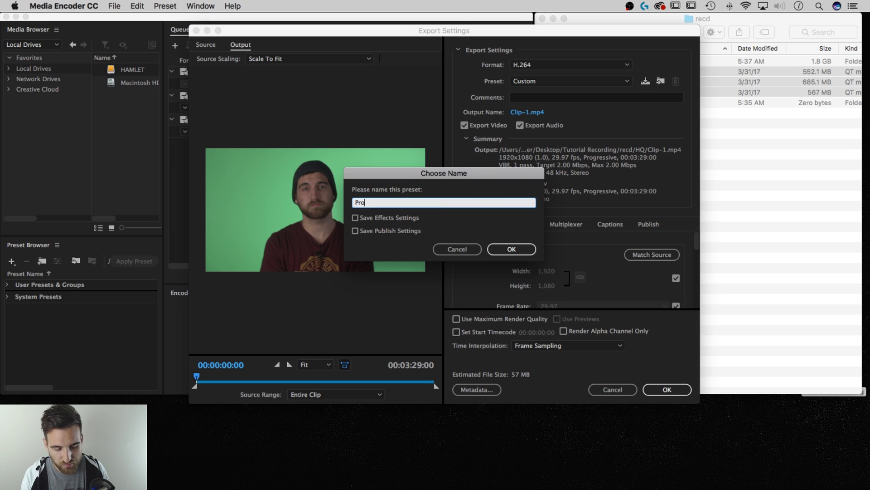
{"action": "type", "text": "xy "}
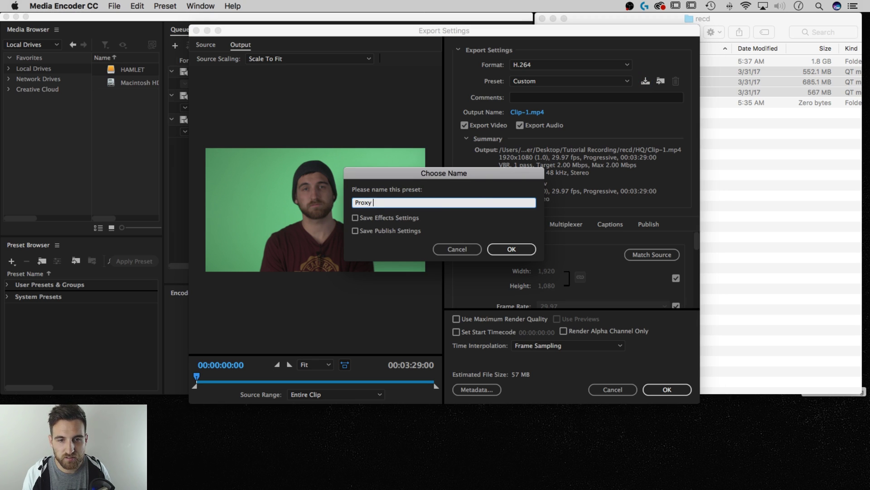
{"action": "type", "text": "Footage"}
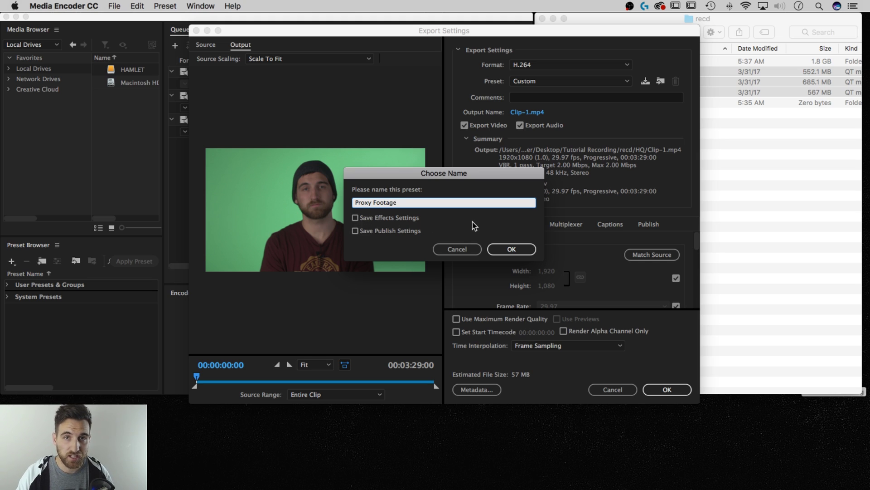
{"action": "left_click", "coordinate": [511, 248]}
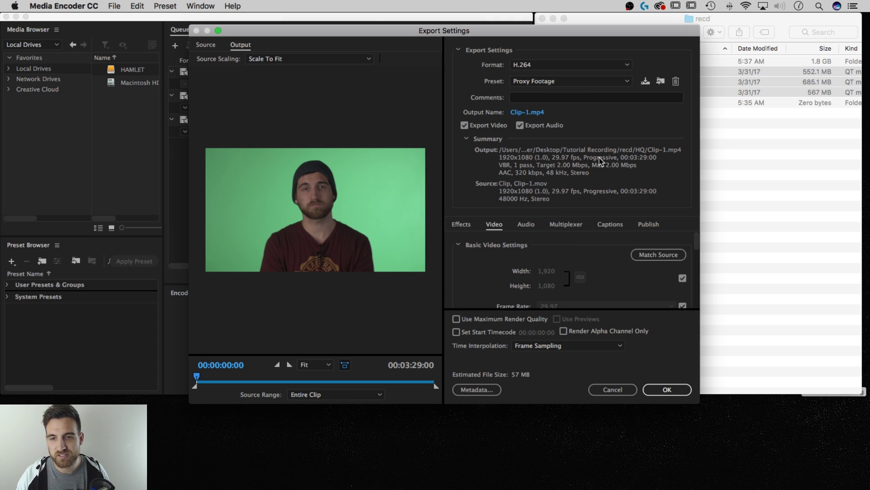
{"action": "scroll", "coordinate": [548, 283], "scroll_direction": "down", "scroll_amount": 10}
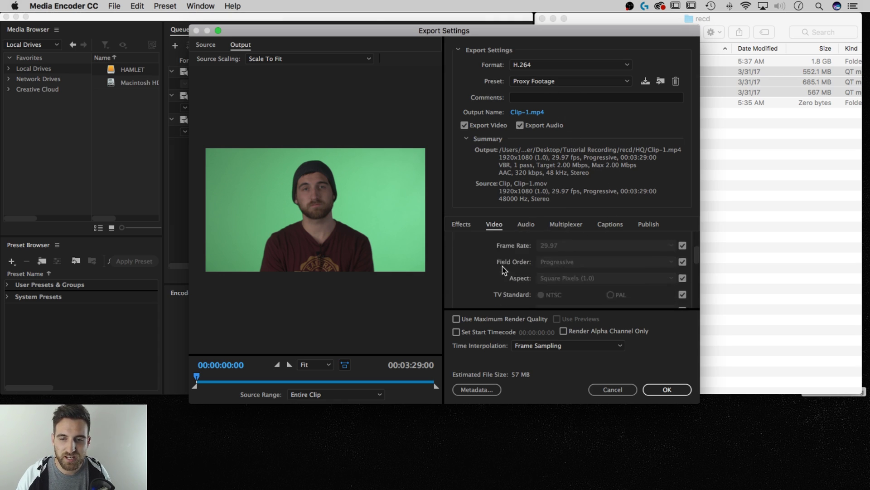
{"action": "scroll", "coordinate": [509, 259], "scroll_direction": "up", "scroll_amount": 2}
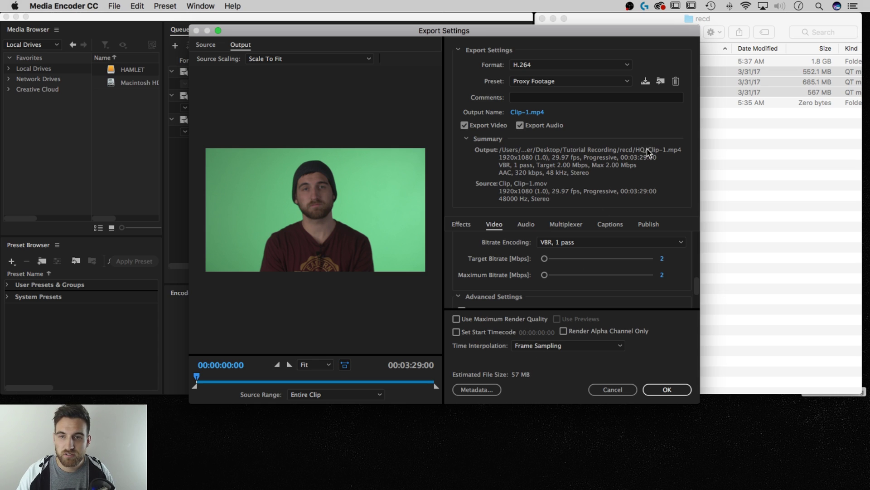
Save Clip-1's output as Clip-1.mp4 in the recd > LQ folder and apply the export settings.
{"action": "left_click", "coordinate": [528, 113]}
{"action": "left_click_drag", "start_coordinate": [832, 485], "coordinate": [774, 357]}
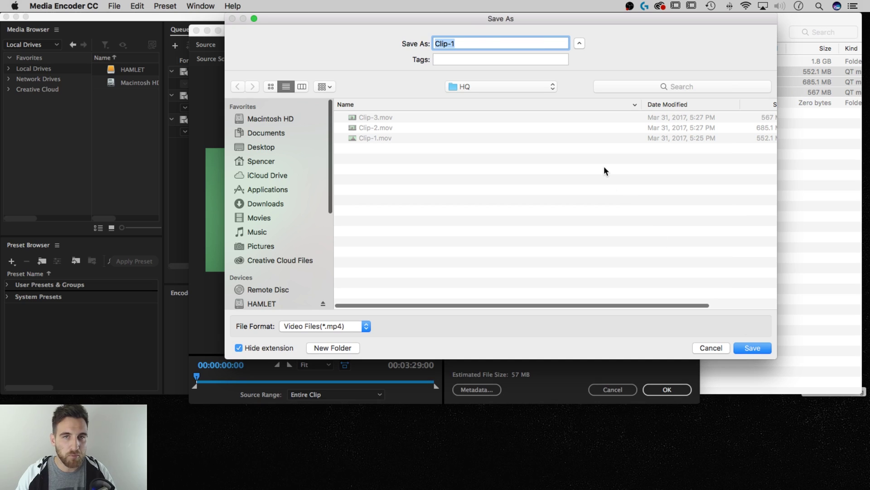
{"action": "left_click", "coordinate": [504, 86]}
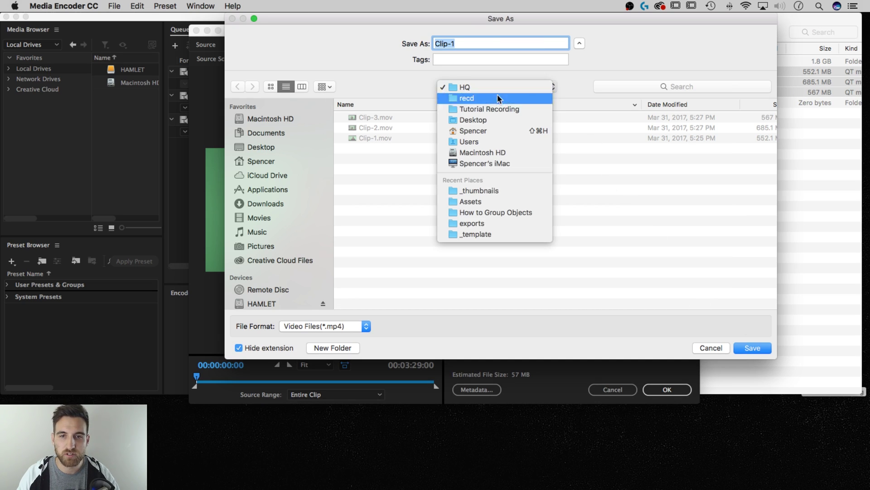
{"action": "left_click", "coordinate": [497, 97]}
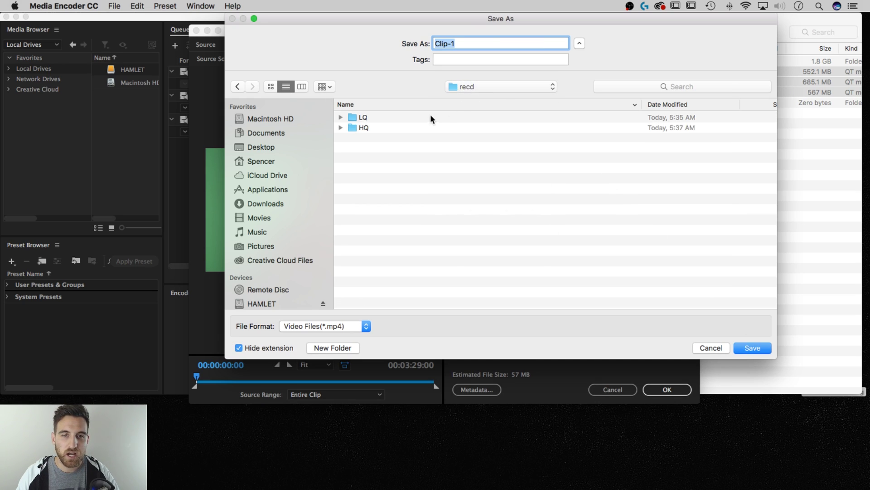
{"action": "double_click", "coordinate": [352, 116]}
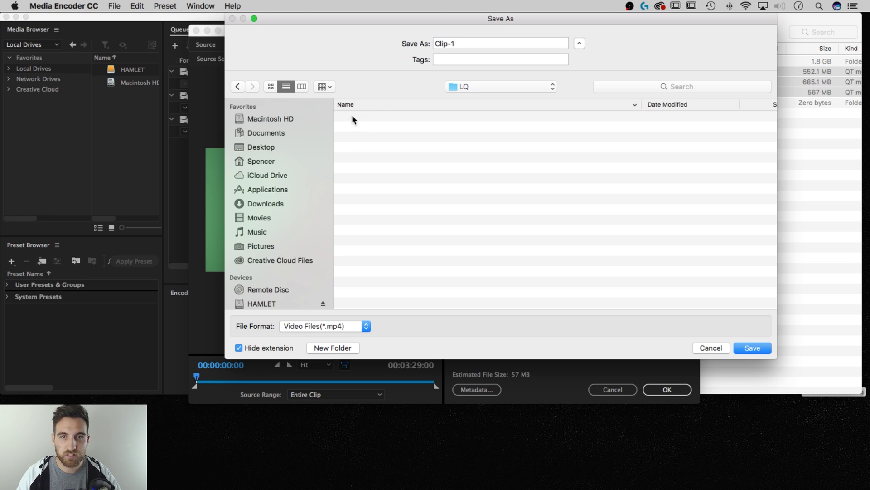
{"action": "left_click_drag", "start_coordinate": [459, 43], "coordinate": [431, 44]}
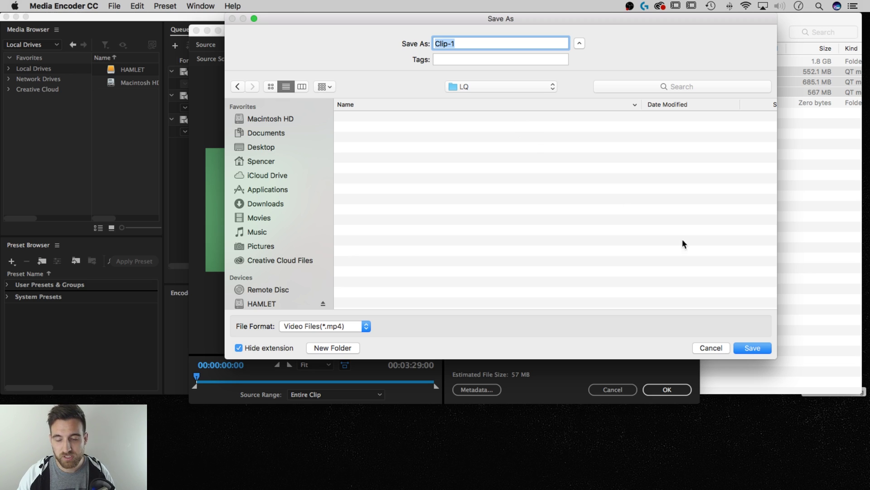
{"action": "left_click", "coordinate": [752, 348]}
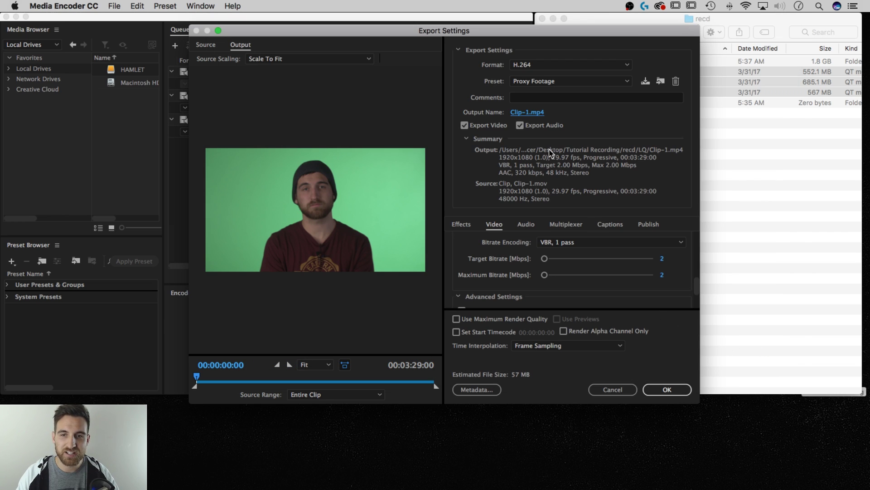
{"action": "left_click", "coordinate": [665, 390]}
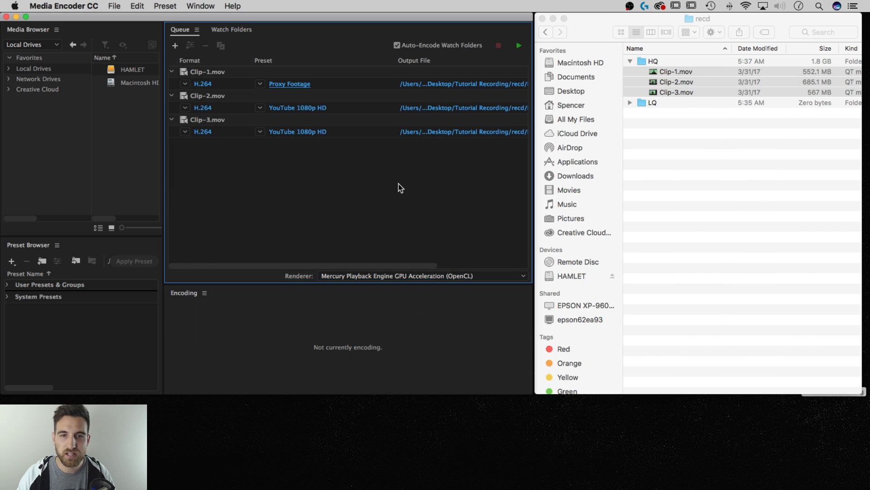
Choose the Proxy Footage preset in Clip-2's export settings.
{"action": "mouse_move", "coordinate": [280, 111]}
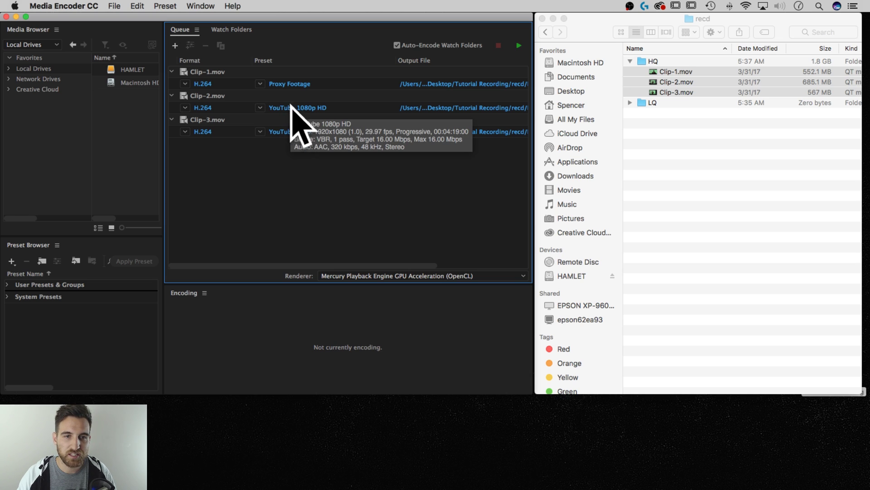
{"action": "left_click", "coordinate": [292, 107]}
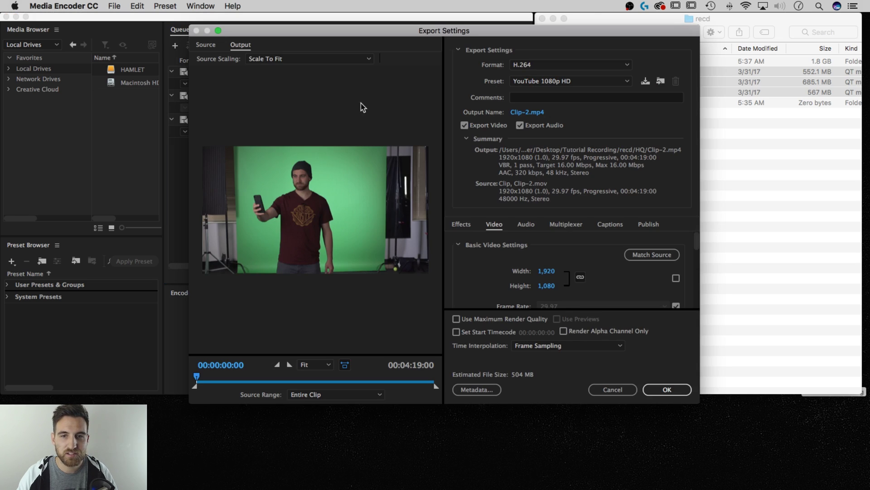
{"action": "left_click", "coordinate": [538, 80]}
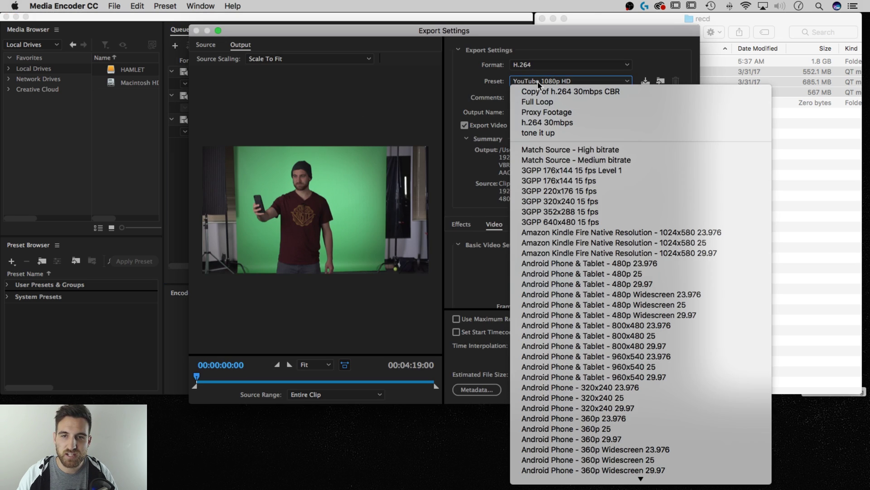
{"action": "left_click", "coordinate": [539, 112]}
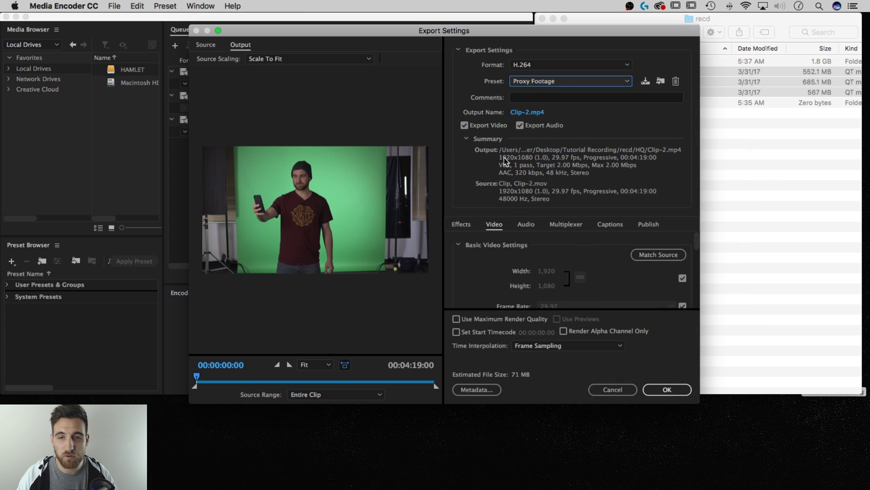
Save Clip-2's output into the recd > LQ folder and confirm the settings.
{"action": "left_click", "coordinate": [535, 113]}
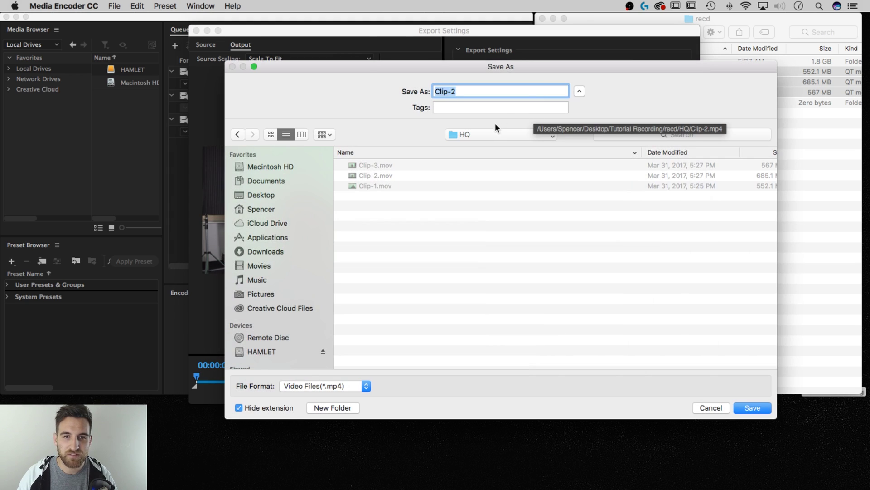
{"action": "left_click", "coordinate": [484, 133]}
{"action": "left_click", "coordinate": [479, 143]}
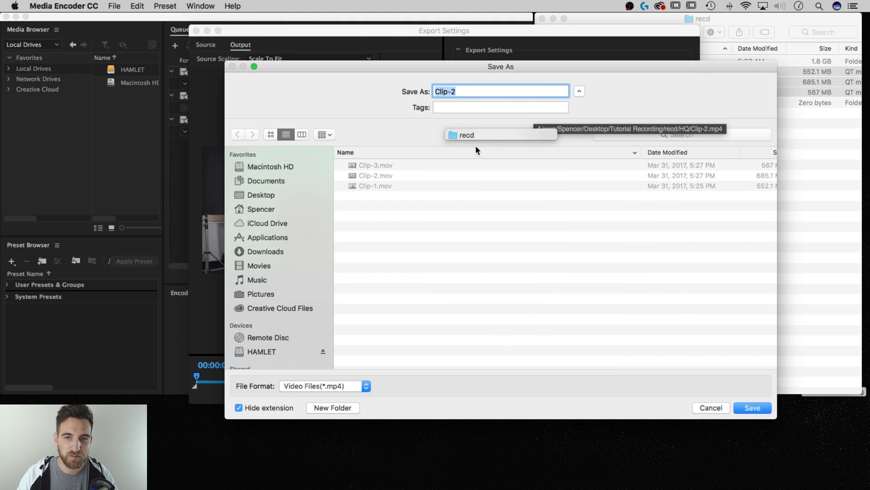
{"action": "double_click", "coordinate": [365, 166]}
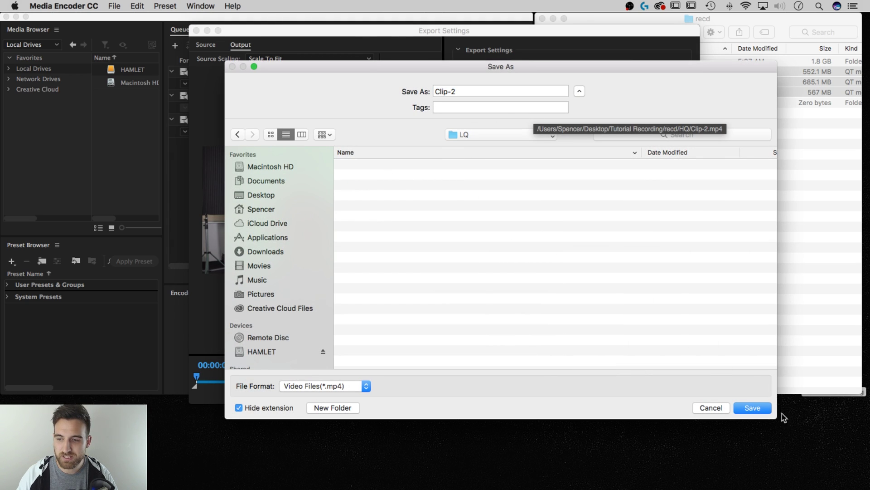
{"action": "left_click", "coordinate": [755, 408]}
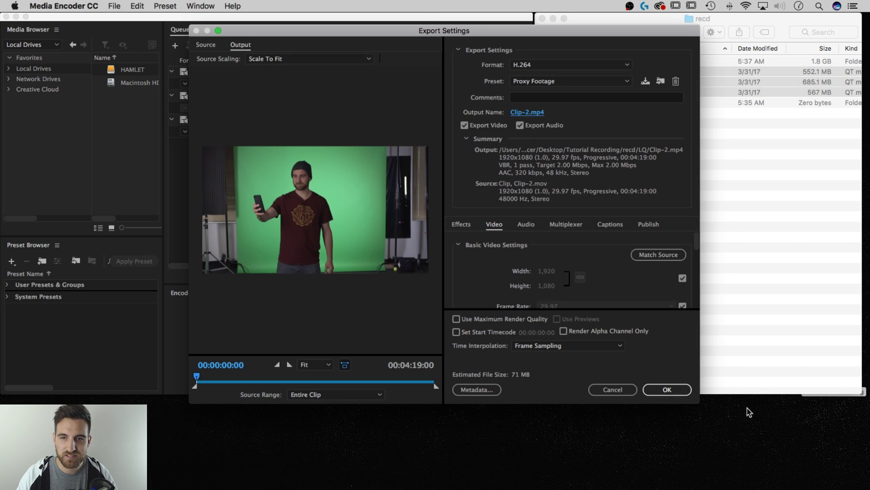
{"action": "left_click", "coordinate": [672, 389]}
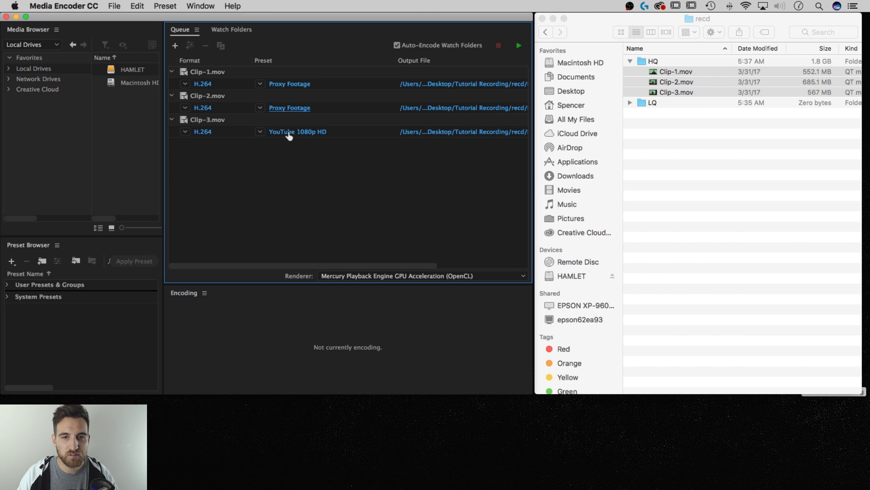
Pick Proxy Footage from Clip-3's preset list and choose LQ as its output location.
{"action": "left_click", "coordinate": [260, 132]}
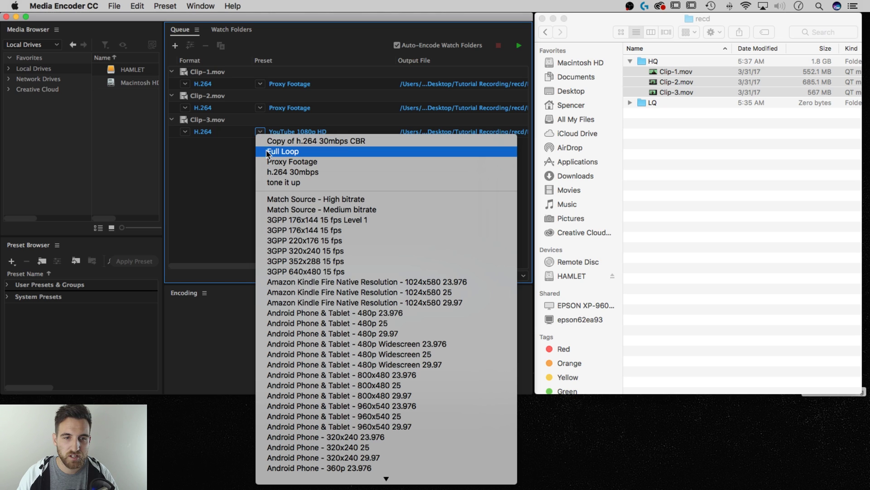
{"action": "left_click", "coordinate": [269, 162]}
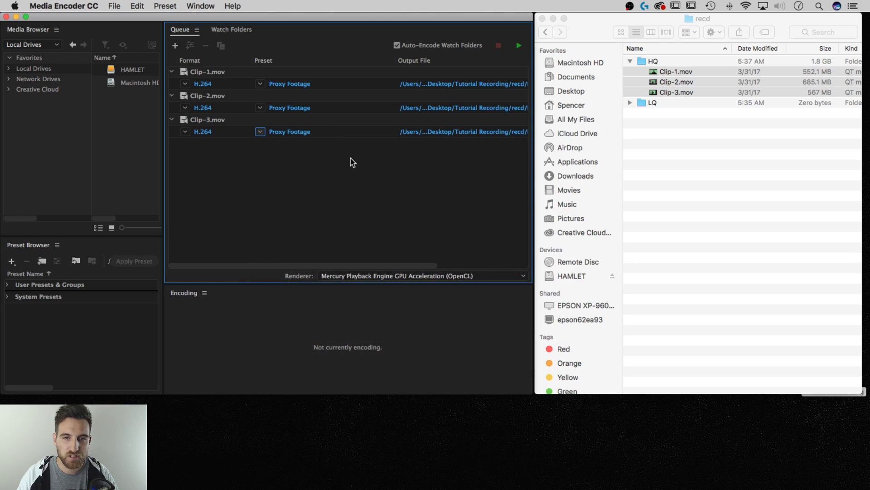
{"action": "left_click", "coordinate": [445, 133]}
{"action": "left_click", "coordinate": [425, 112]}
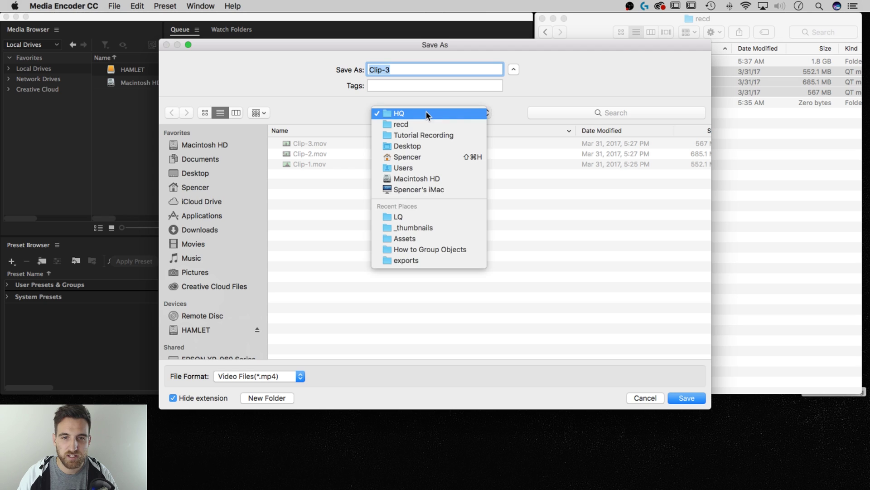
{"action": "left_click", "coordinate": [399, 218]}
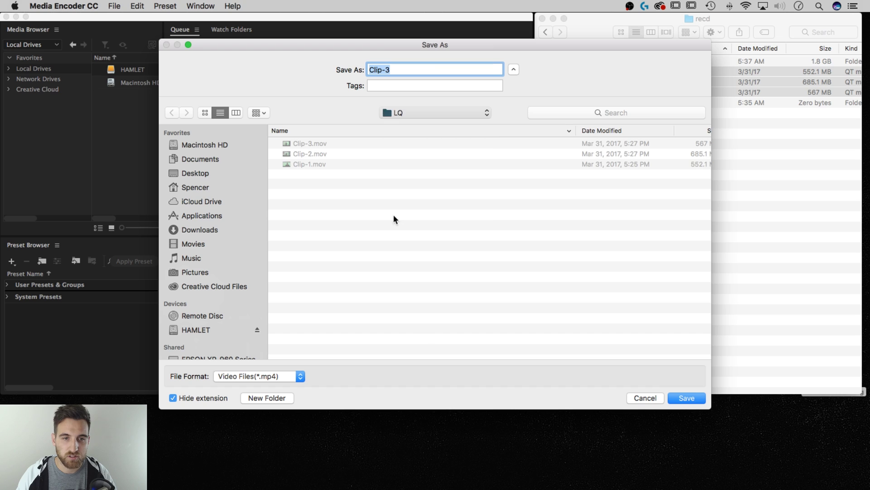
{"action": "left_click", "coordinate": [687, 398]}
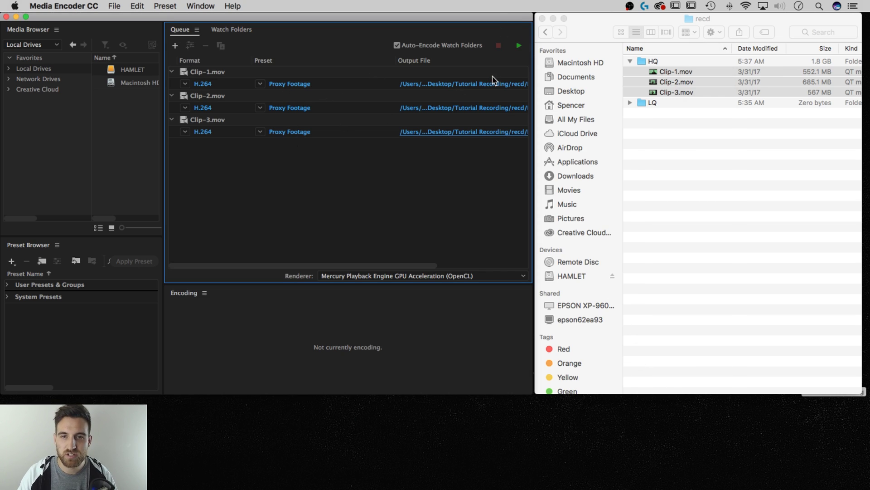
Widen the queue and start encoding all three clips, resizing the progress area as they run.
{"action": "left_click_drag", "start_coordinate": [535, 115], "coordinate": [641, 112]}
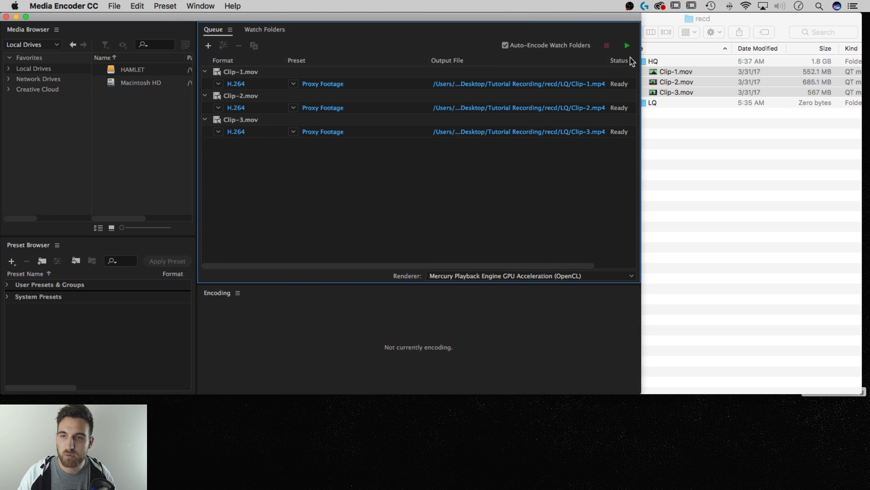
{"action": "left_click", "coordinate": [628, 46]}
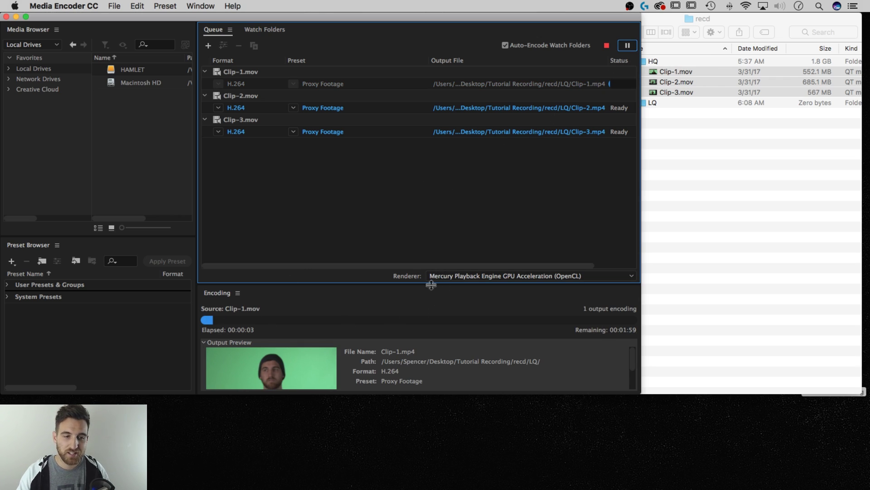
{"action": "left_click_drag", "start_coordinate": [431, 284], "coordinate": [432, 216]}
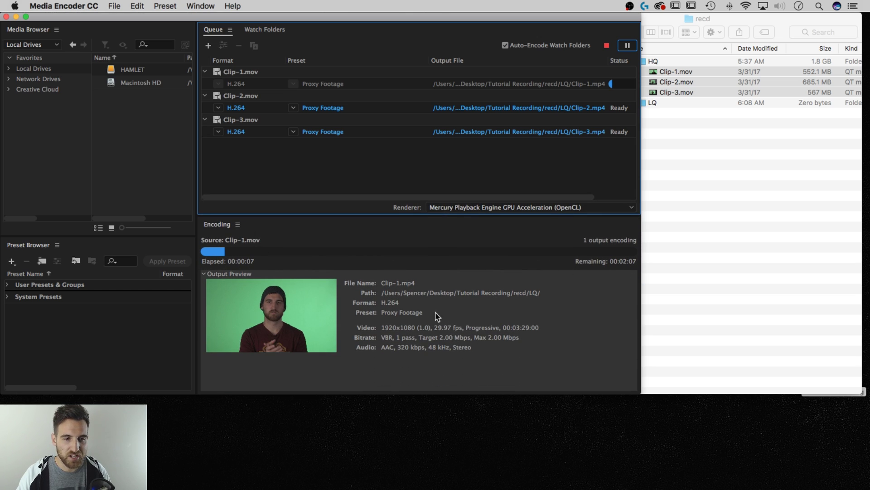
{"action": "left_click_drag", "start_coordinate": [451, 219], "coordinate": [451, 251]}
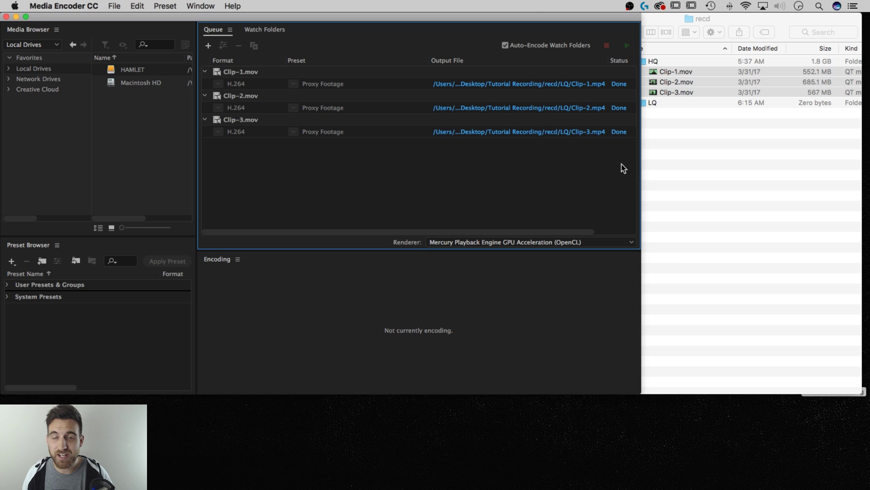
Drag the Finder window's edge left so the recd folder and its sidebar sit beside the queue.
{"action": "left_click_drag", "start_coordinate": [641, 165], "coordinate": [536, 160]}
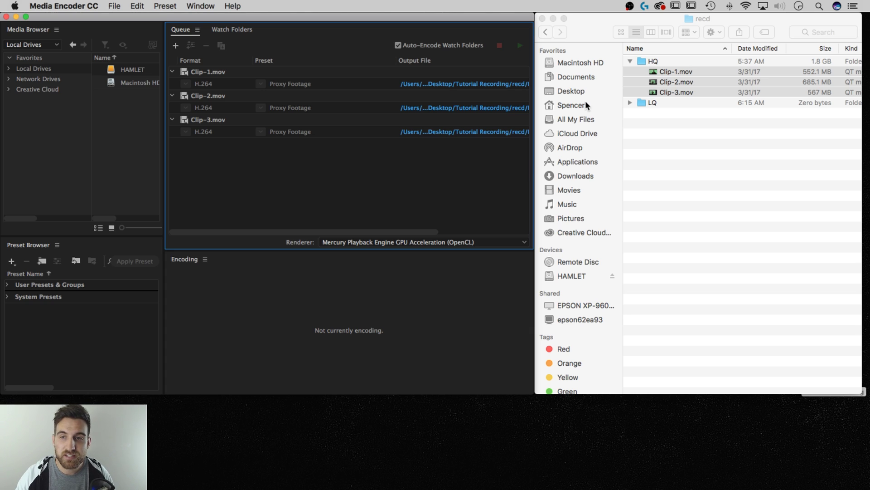
Expand the LQ folder in Finder and compare Clip-1.mov with Clip-1.mp4 (60.7 MB), Clip-2.mp4 (75.2 MB) and Clip-3.mp4 (62.3 MB).
{"action": "left_click", "coordinate": [631, 103]}
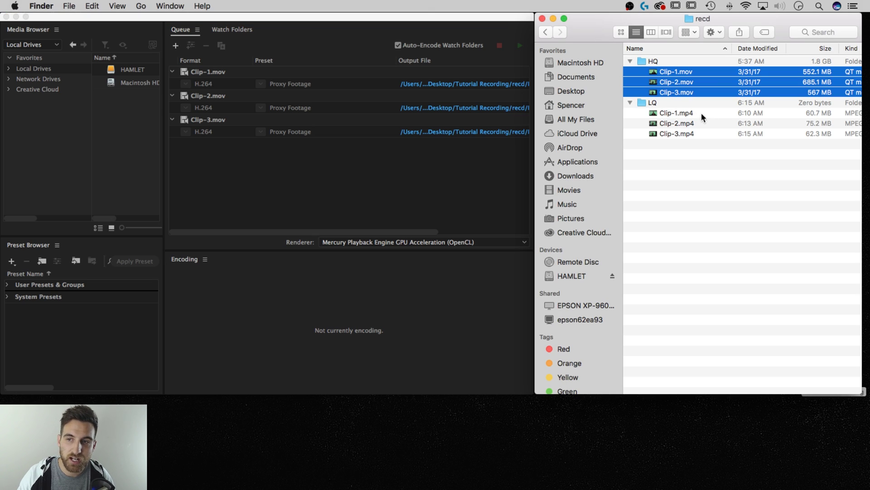
{"action": "left_click", "coordinate": [708, 163]}
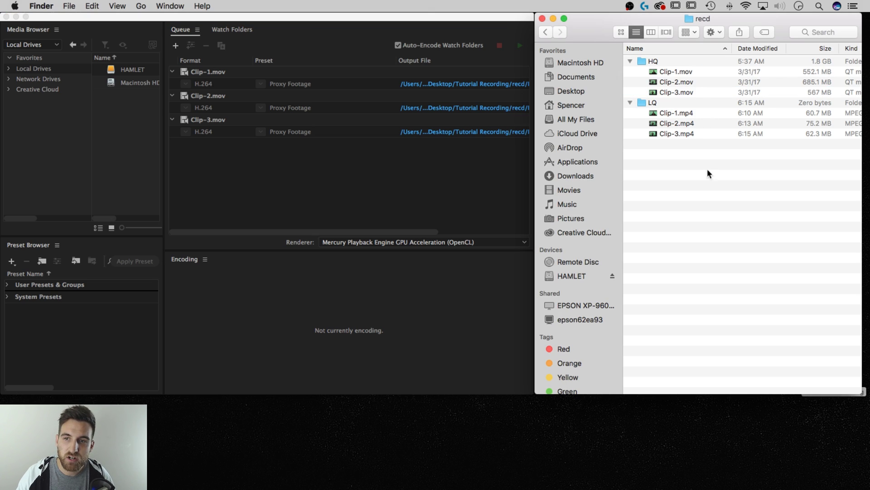
{"action": "left_click", "coordinate": [694, 72]}
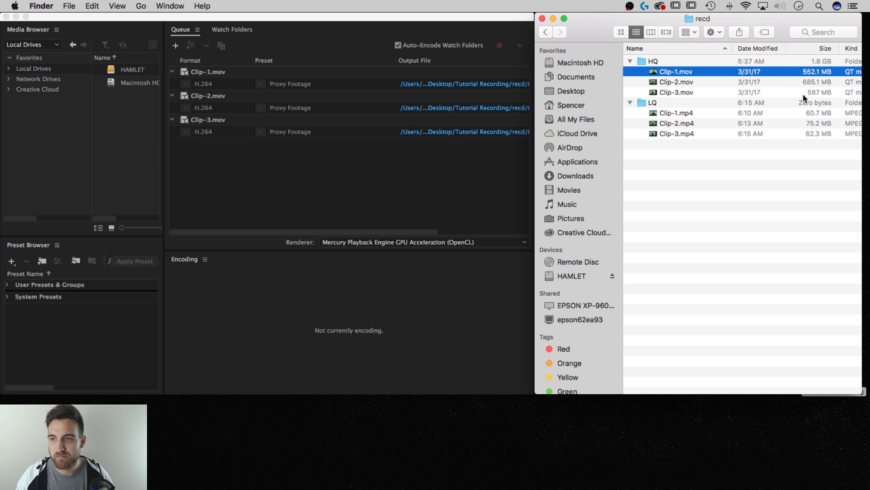
{"action": "left_click", "coordinate": [794, 113]}
{"action": "left_click", "coordinate": [793, 123]}
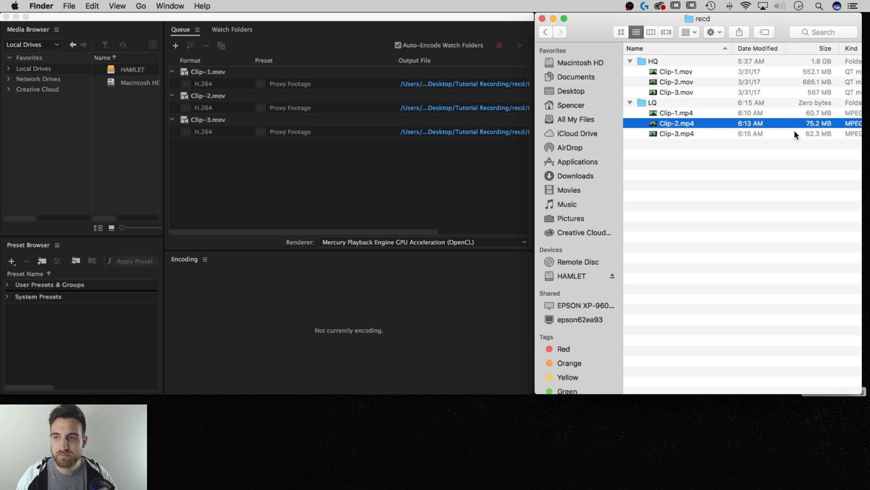
{"action": "left_click", "coordinate": [795, 133]}
{"action": "key", "text": "Up"}
{"action": "key", "text": "Up"}
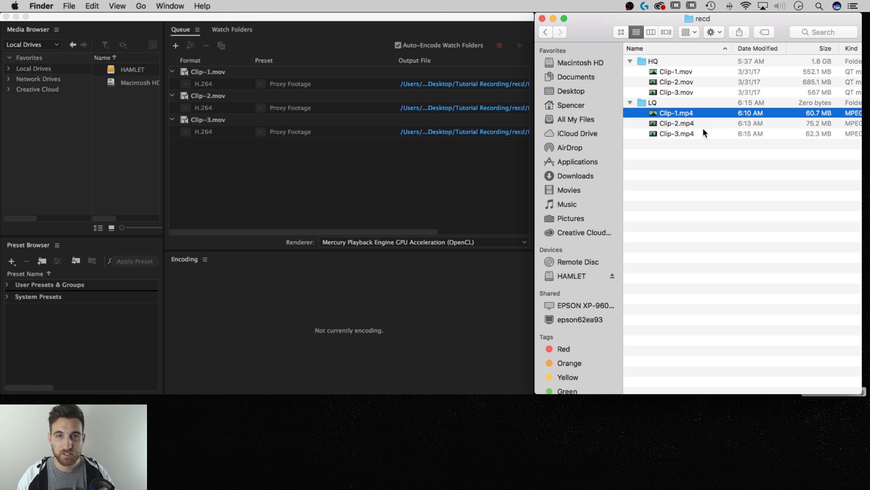